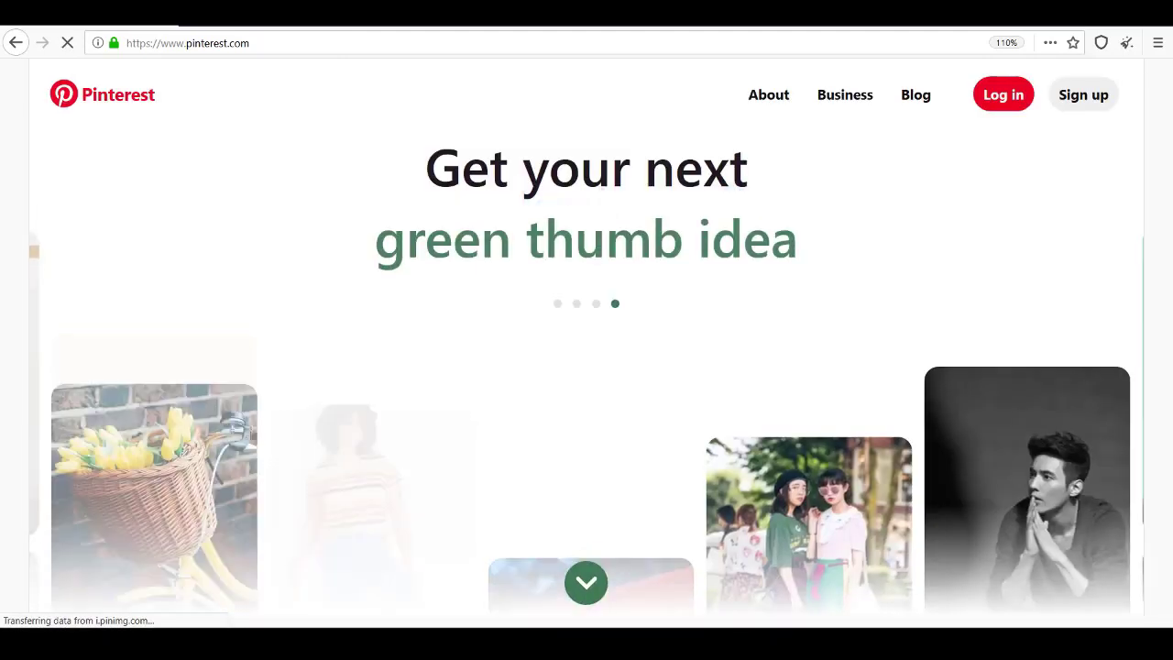
Fill in the sign-up email and password, and set the age to 25
scroll(586, 330, down, 3)
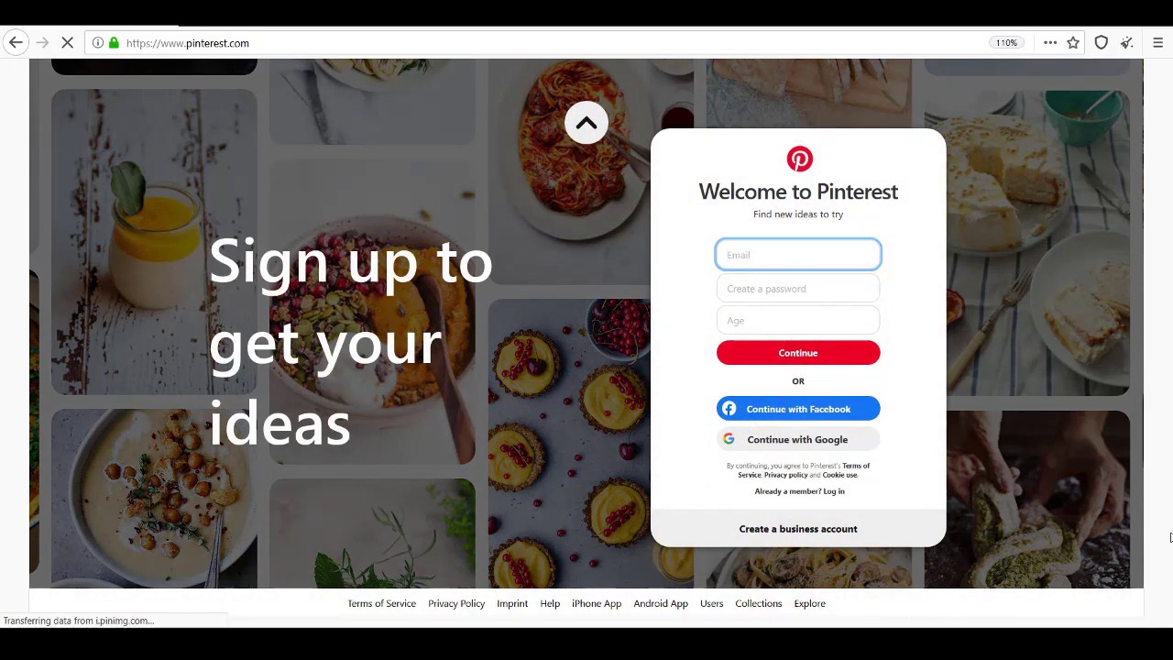
scroll(586, 330, up, 3)
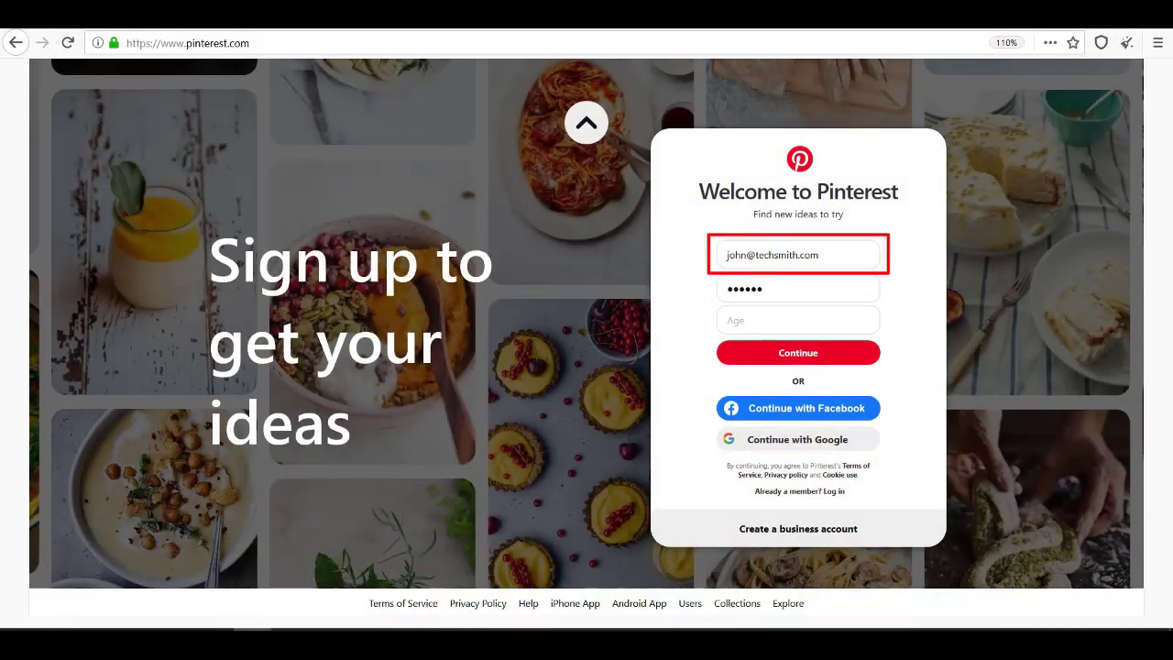
key(Tab)
text(25)
Submit the sign-up form and answer the gender question as Male
key(Return)
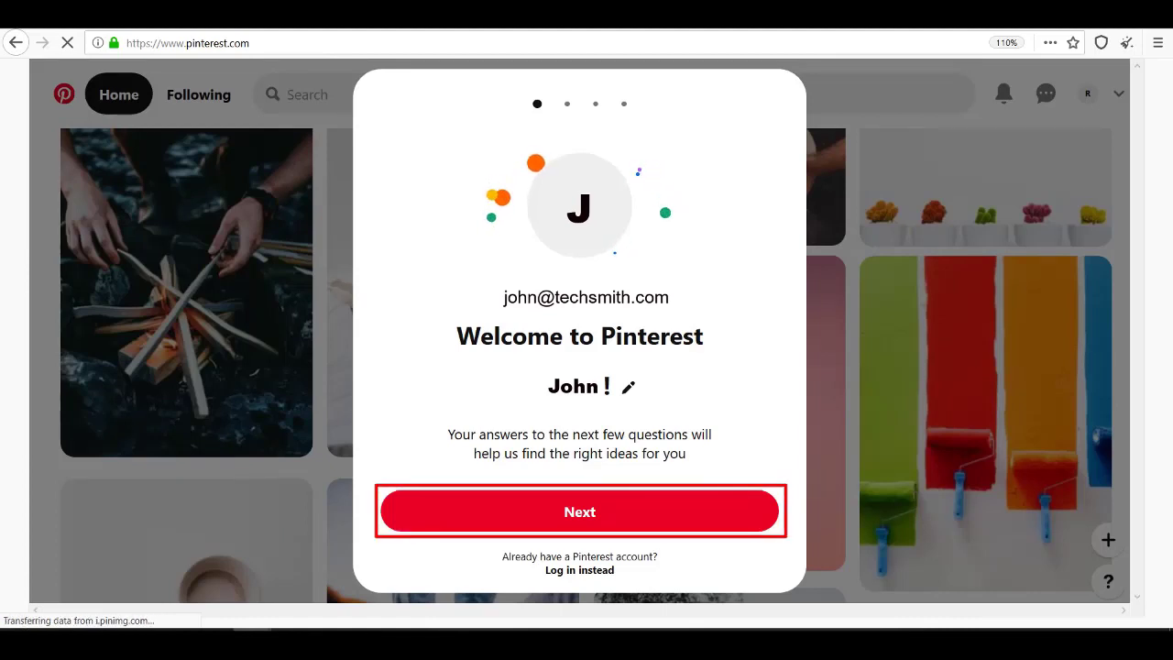
click(579, 512)
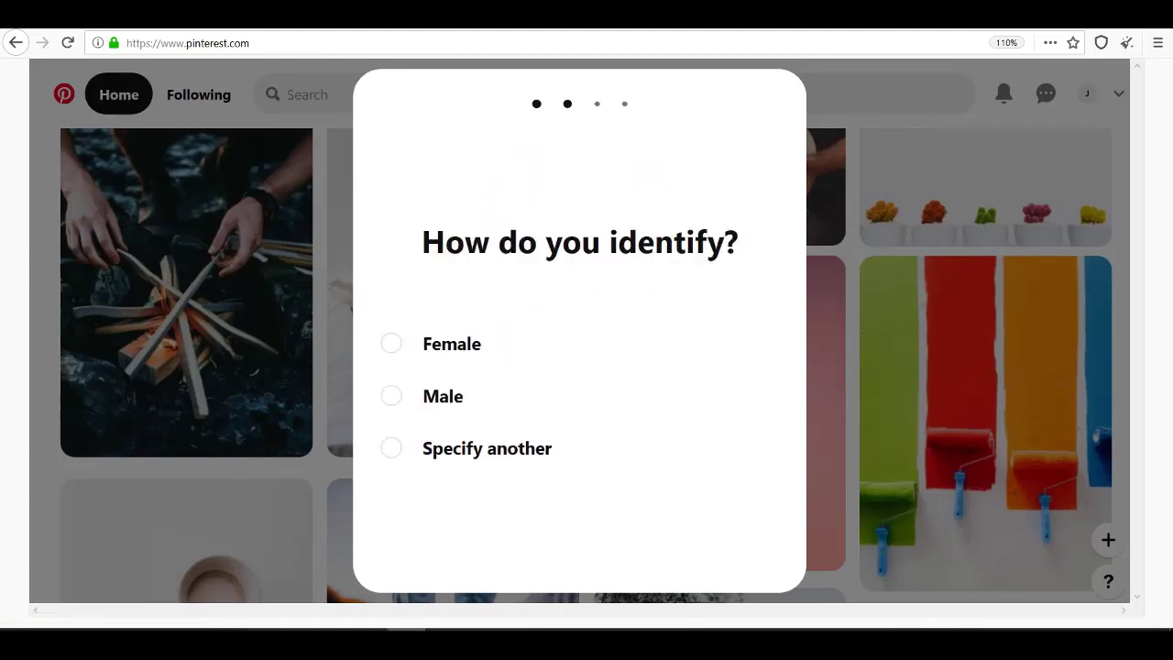
click(443, 395)
click(462, 448)
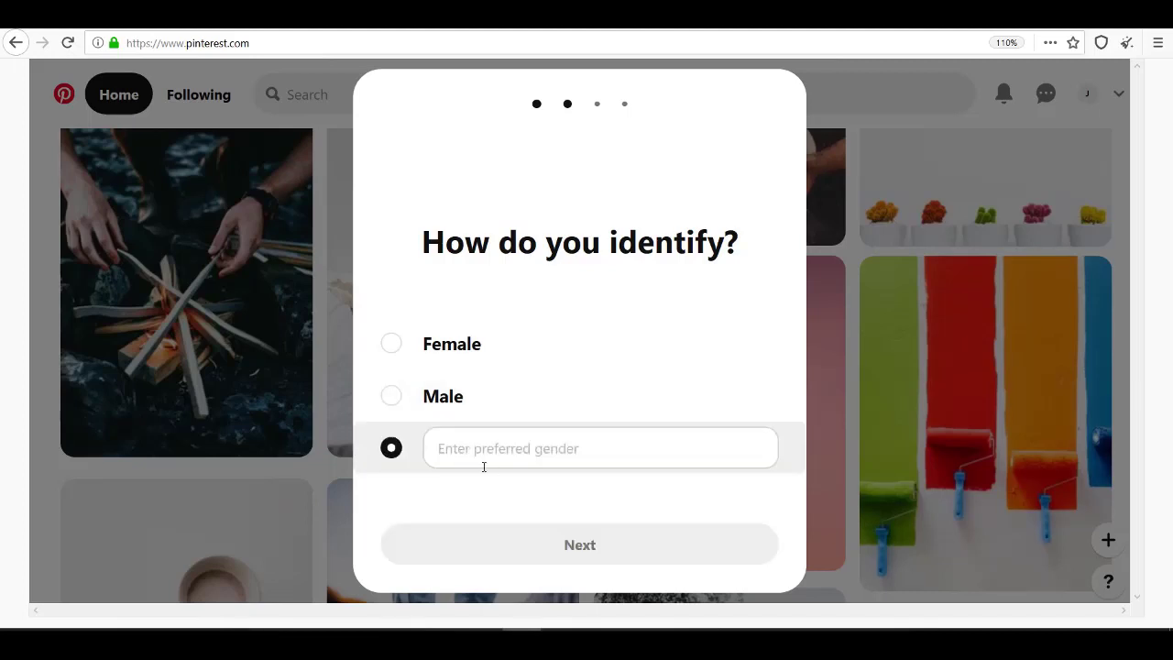
click(429, 409)
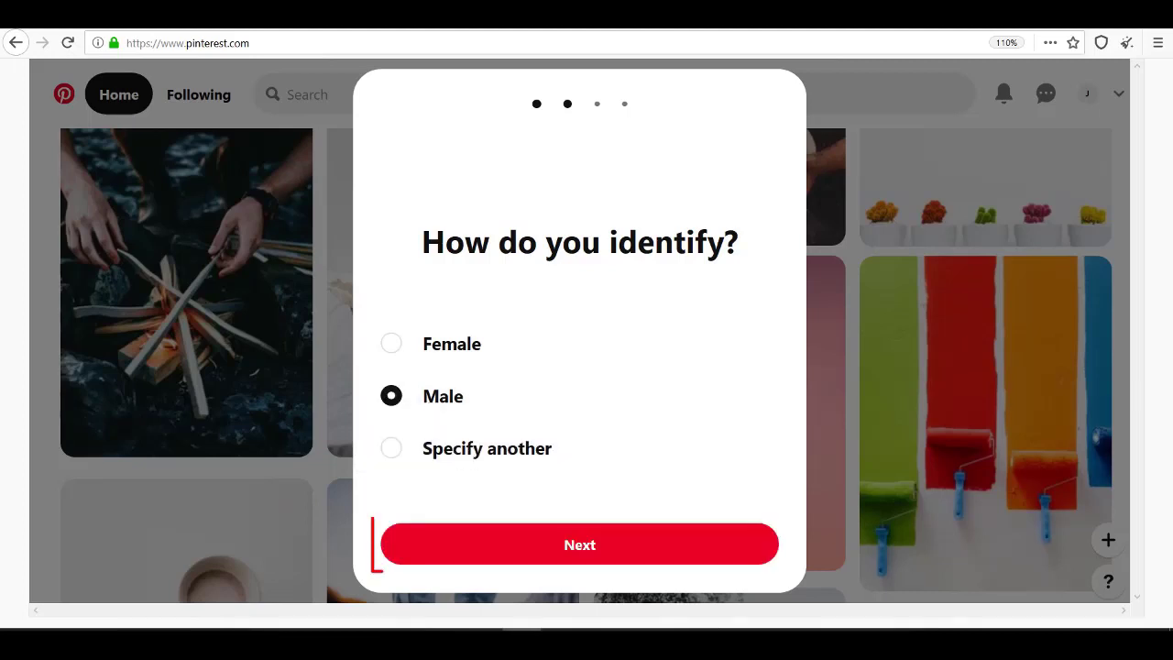
Keep English (US) as the language and choose United States as the region
click(579, 544)
click(698, 367)
click(698, 293)
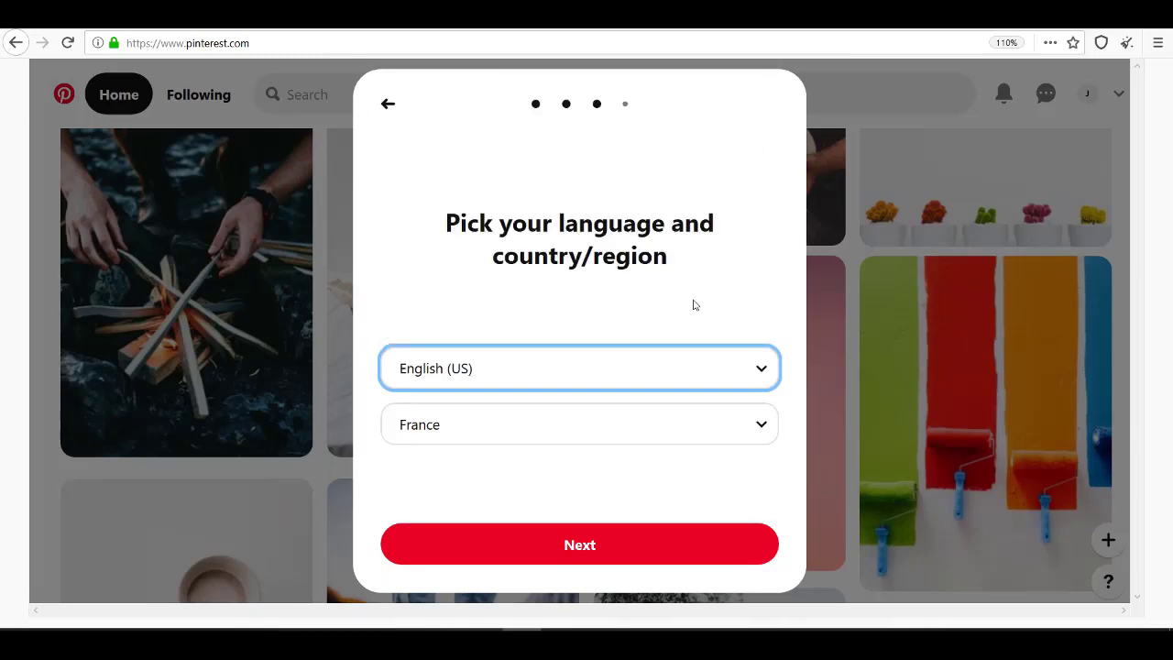
click(742, 424)
click(446, 320)
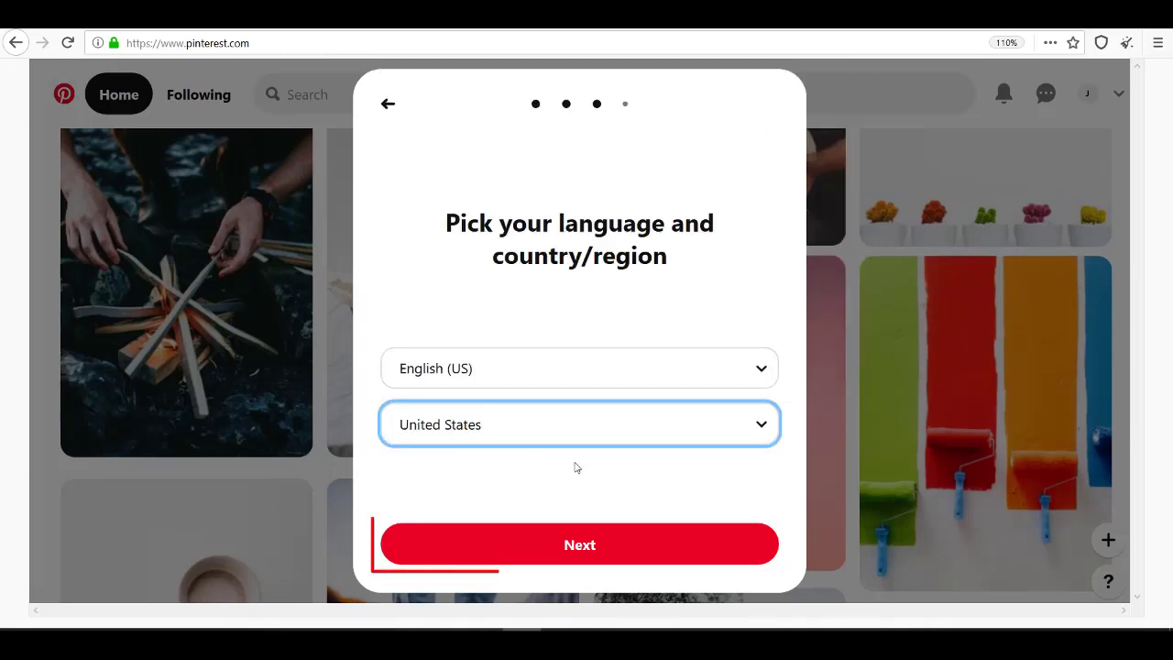
click(605, 544)
Pick DIY and Home Improvement, Home Decor, Recipes, Woodworking and Garage Storage as interests
click(348, 237)
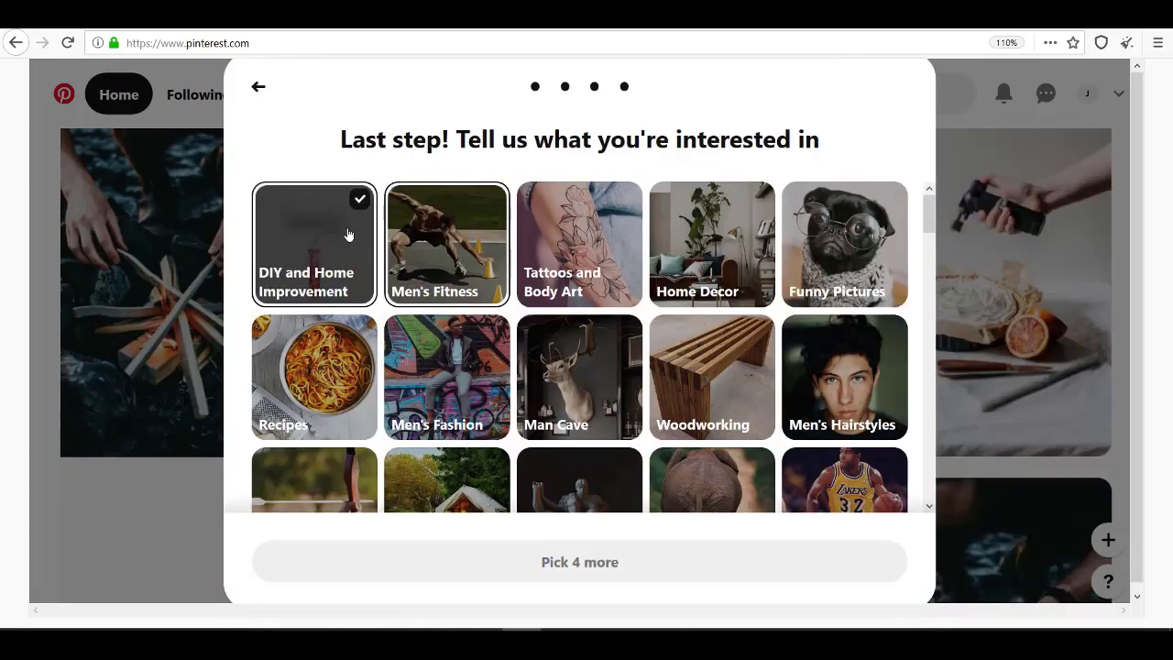
click(713, 241)
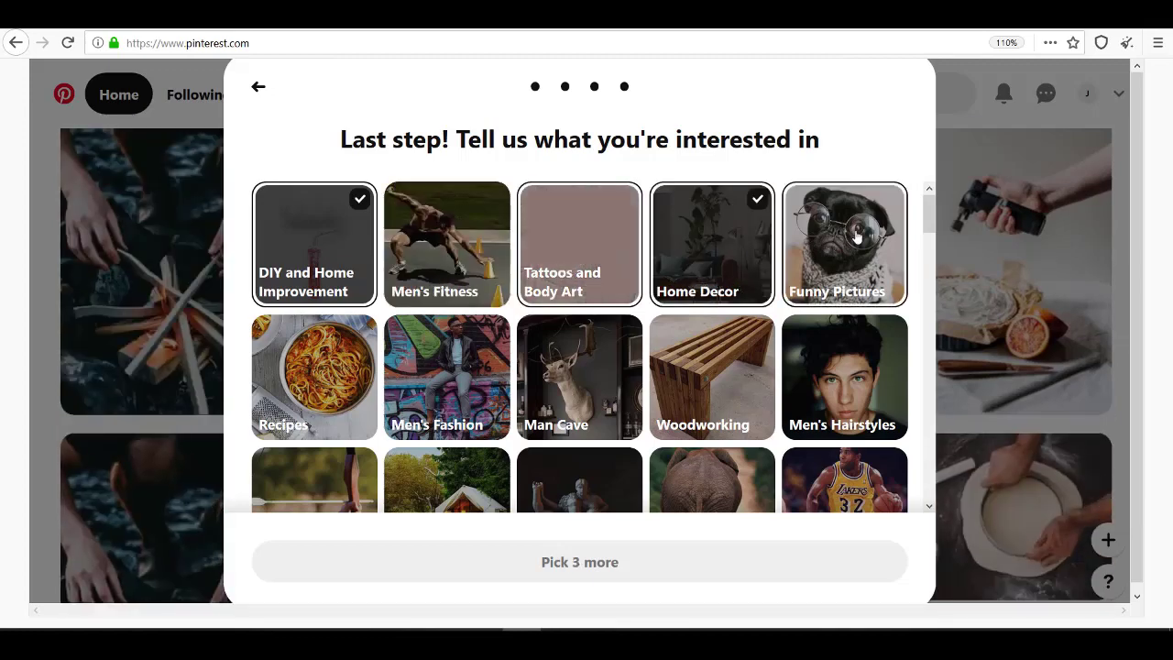
scroll(332, 220, down, 2)
click(333, 215)
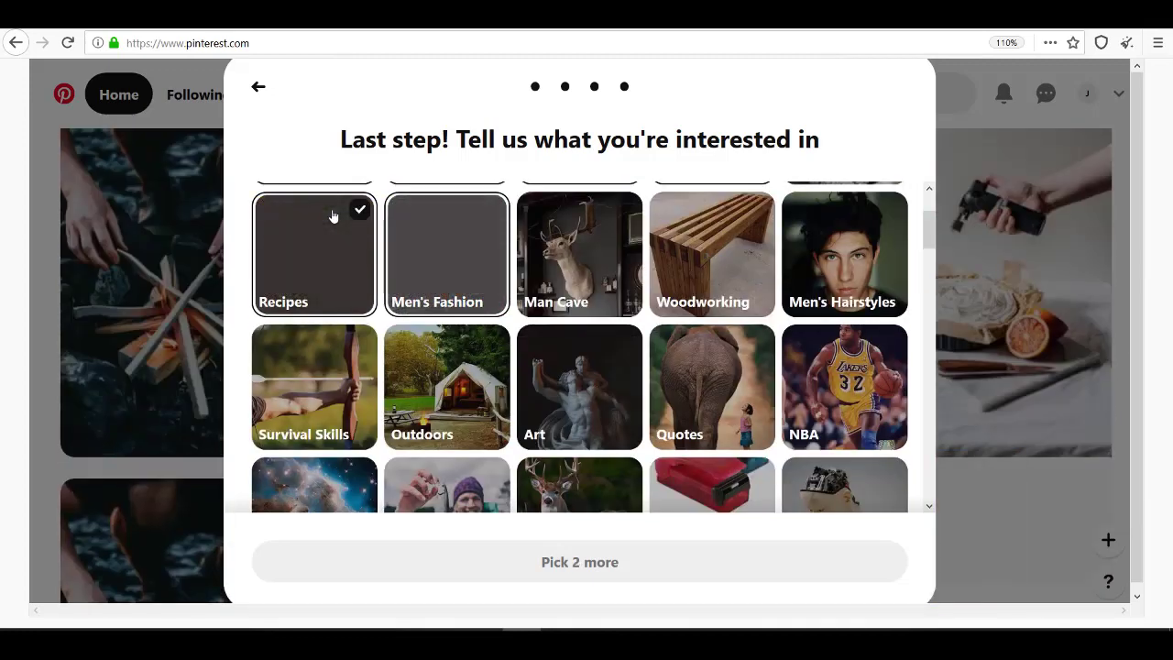
click(721, 266)
scroll(720, 275, down, 5)
click(315, 252)
Add Travel Hacks, Meditation, Sneakers and Chicken Recipes, leaving Men's Summer Fashion unselected
scroll(745, 289, down, 2)
click(745, 290)
scroll(745, 290, down, 5)
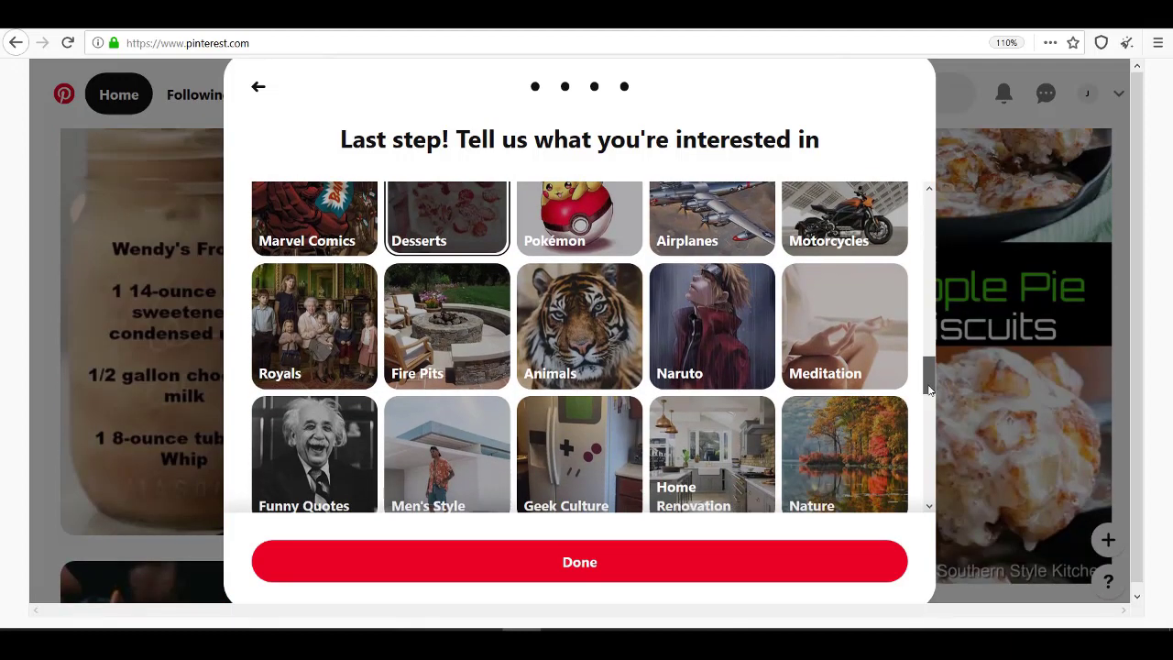
click(867, 284)
scroll(880, 256, down, 5)
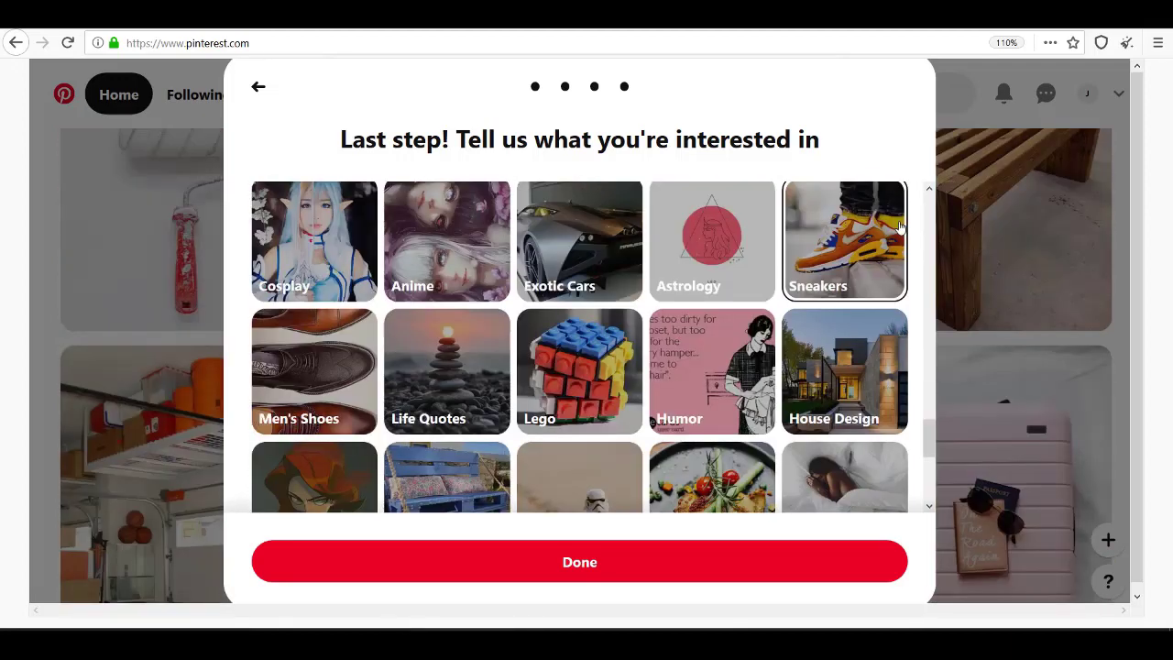
click(899, 227)
scroll(754, 314, down, 3)
click(754, 314)
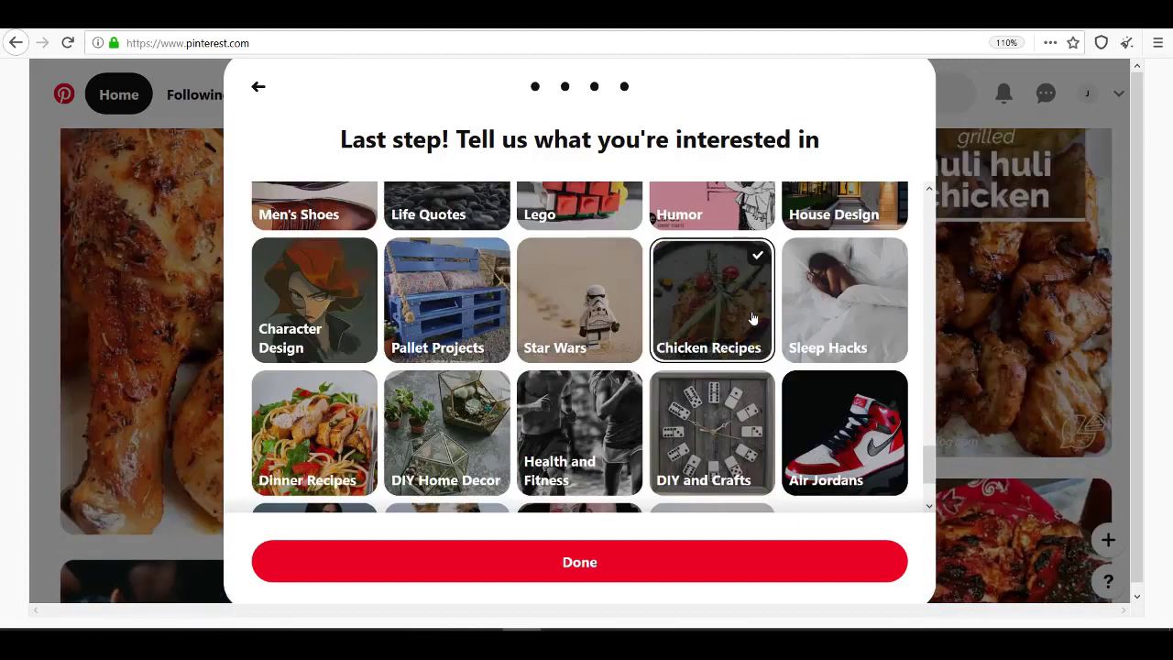
scroll(754, 348, down, 2)
click(756, 405)
click(757, 405)
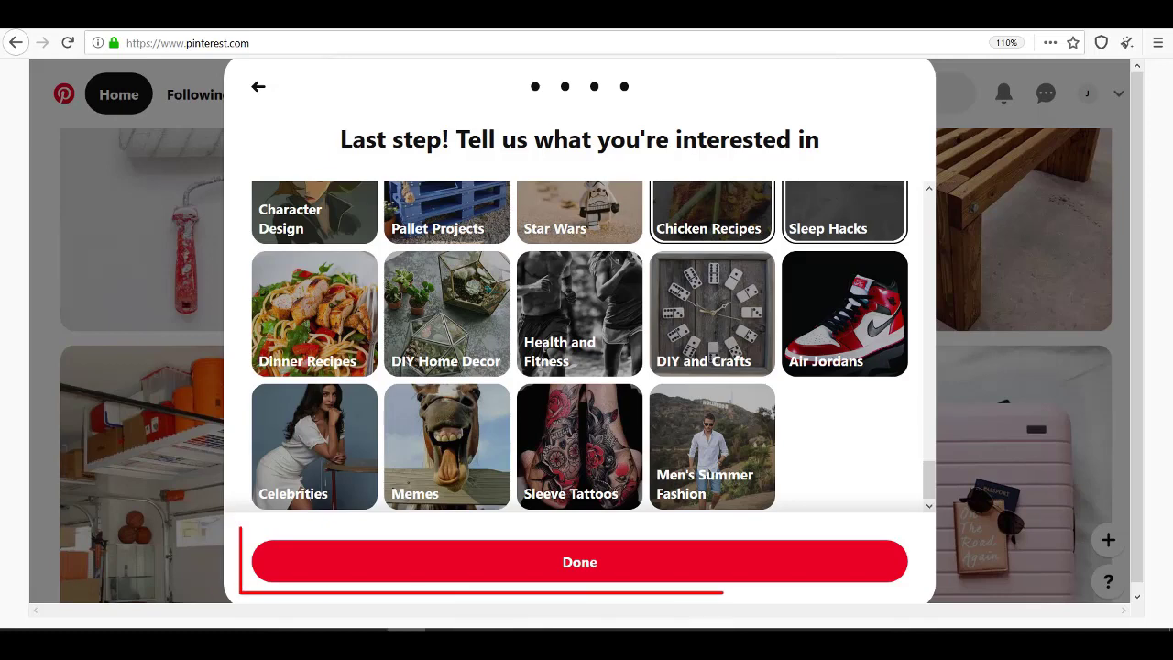
Finish the interests step, dismiss the welcome banner and open the more-topics chooser
click(767, 561)
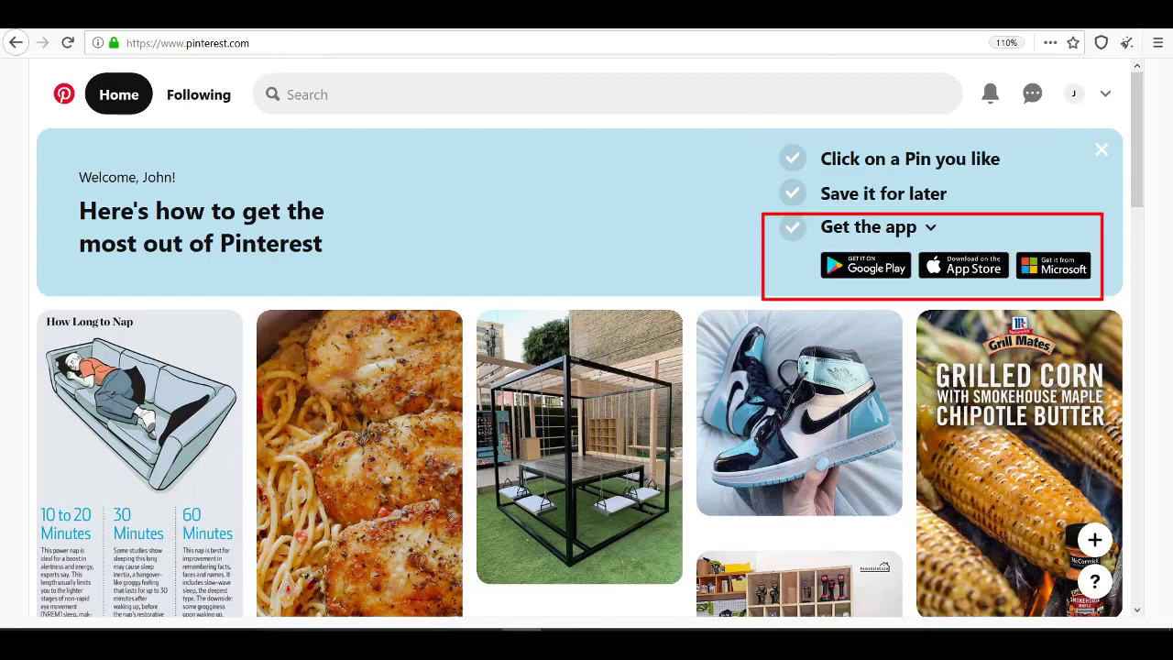
click(1099, 151)
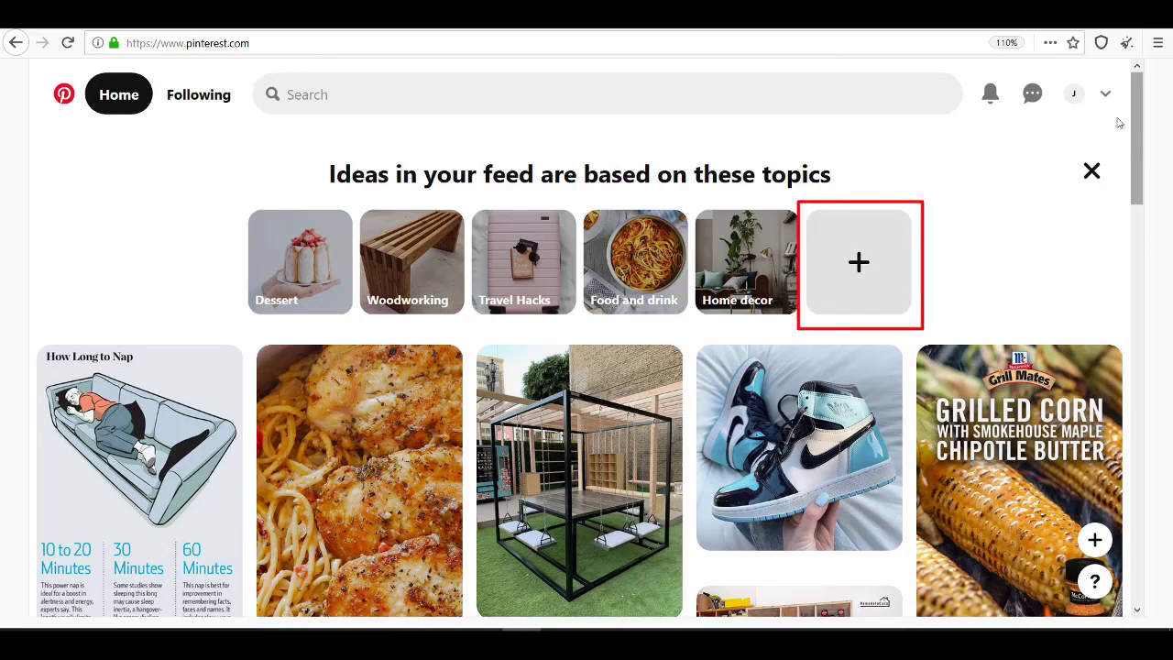
click(858, 262)
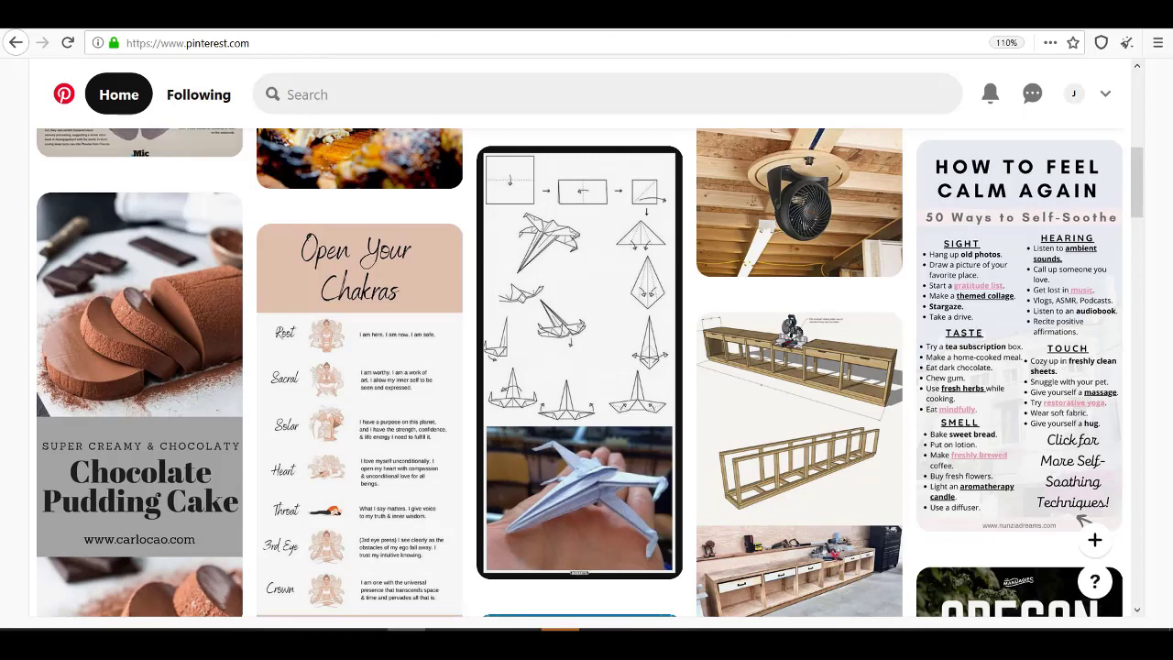
Go to the new account's profile page and open its account options menu
click(1073, 94)
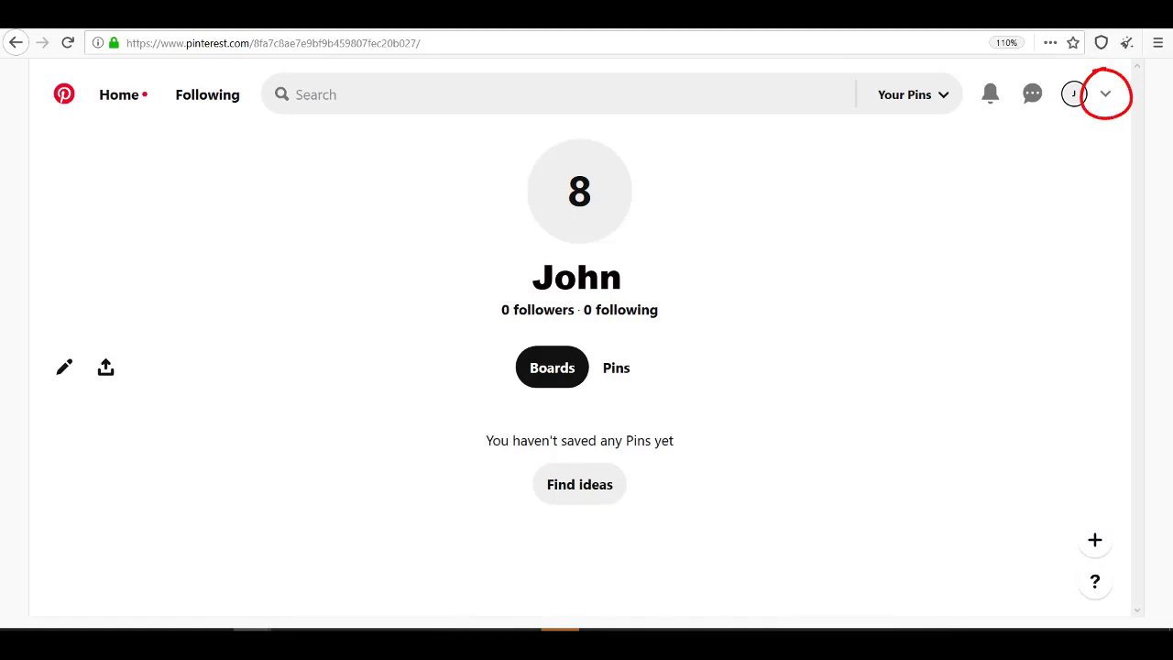
click(1105, 93)
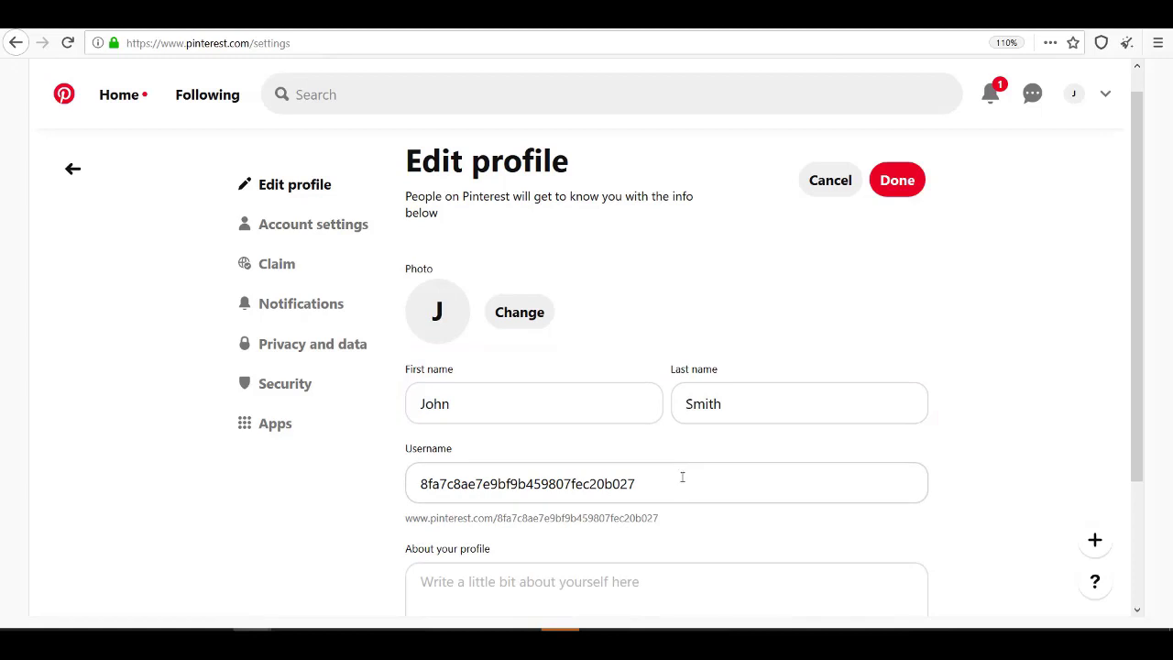
Replace the generated username with a custom one and begin the freelance-writer bio
double_click(683, 481)
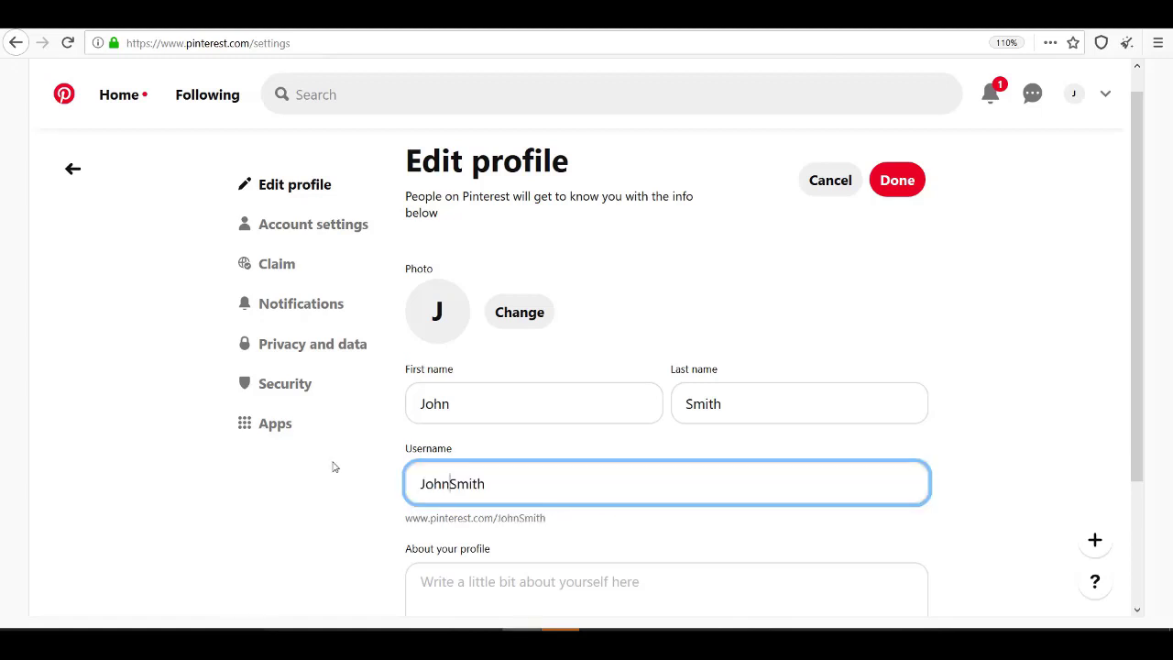
scroll(334, 467, down, 3)
click(492, 427)
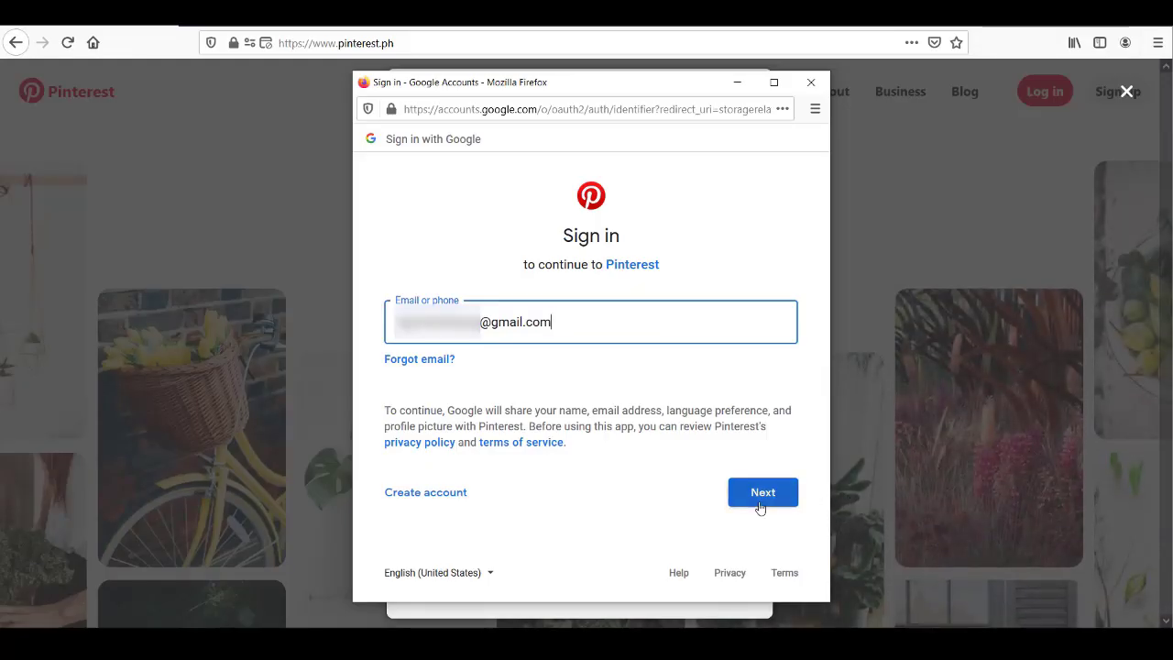
Submit the Google account email in the sign-in popup
click(761, 493)
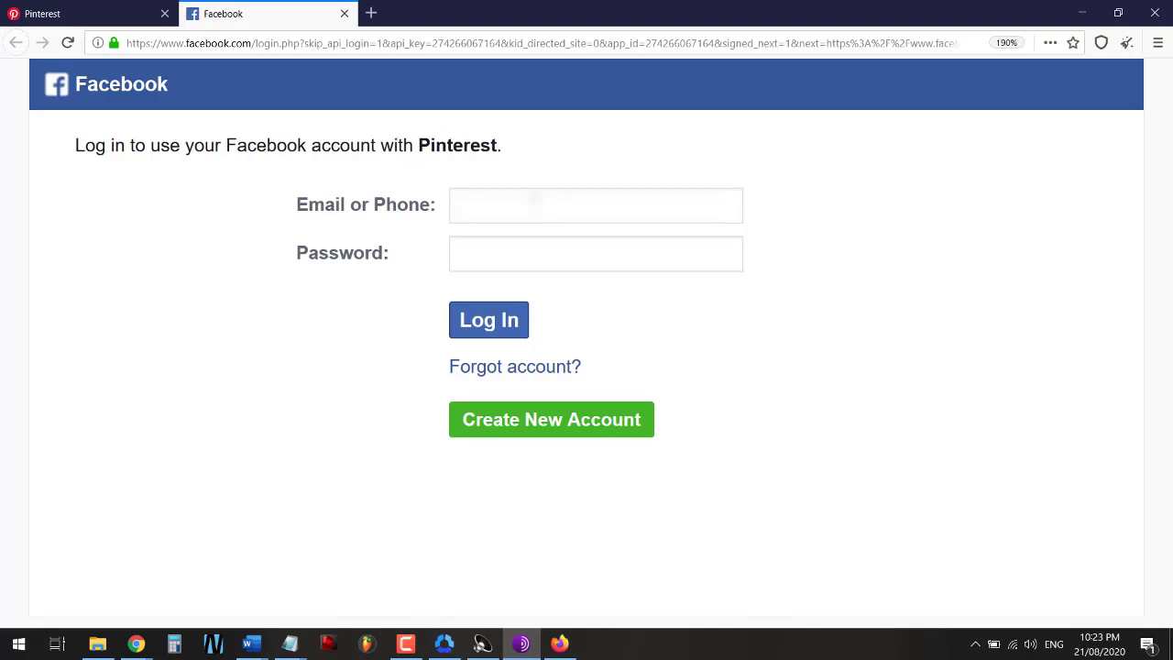
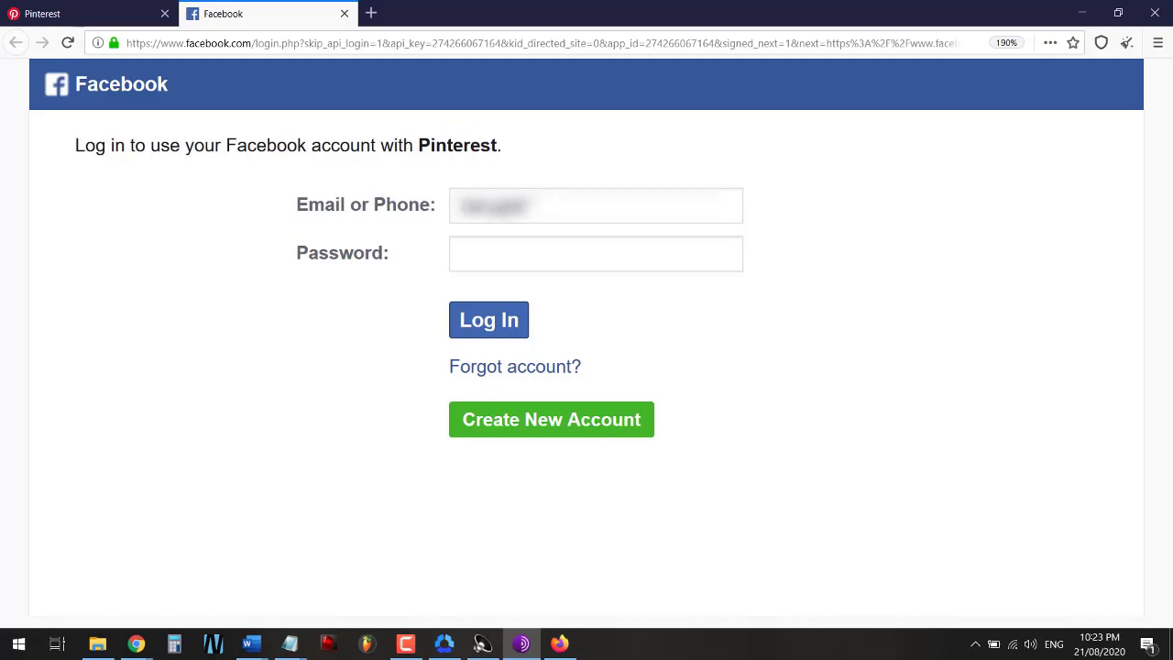
Log in to Facebook with the account email and password, correcting a mistyped password
key(Tab)
text(abcd)
key(BackSpace)
key(BackSpace)
key(BackSpace)
key(BackSpace)
text(abcdefghij)
key(Return)
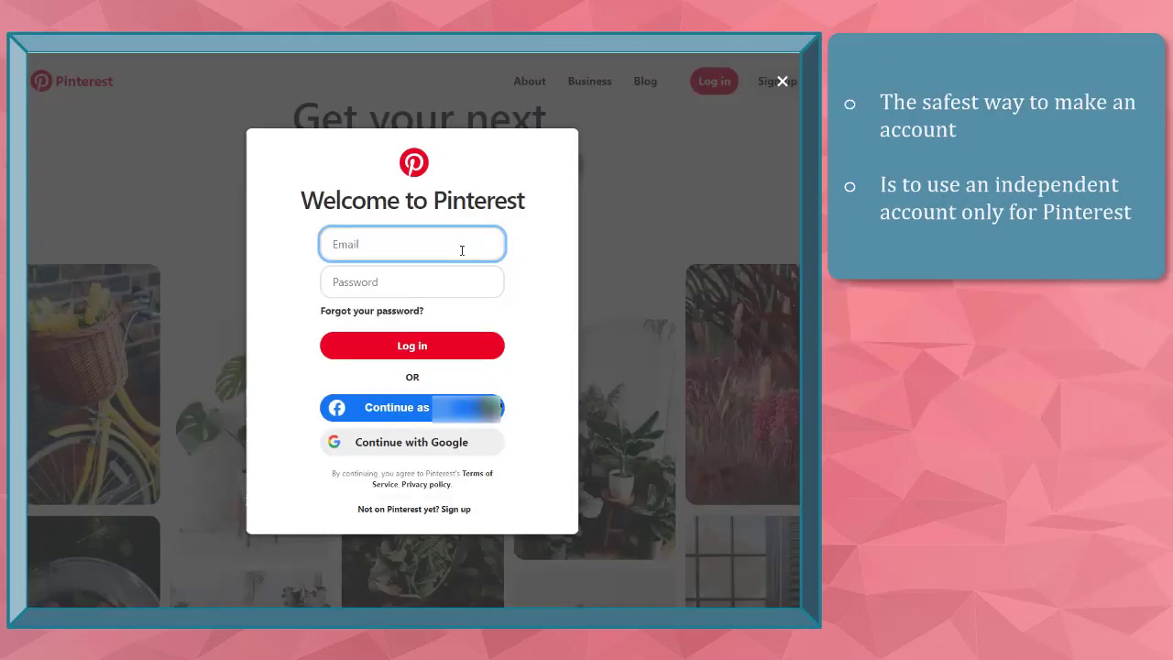
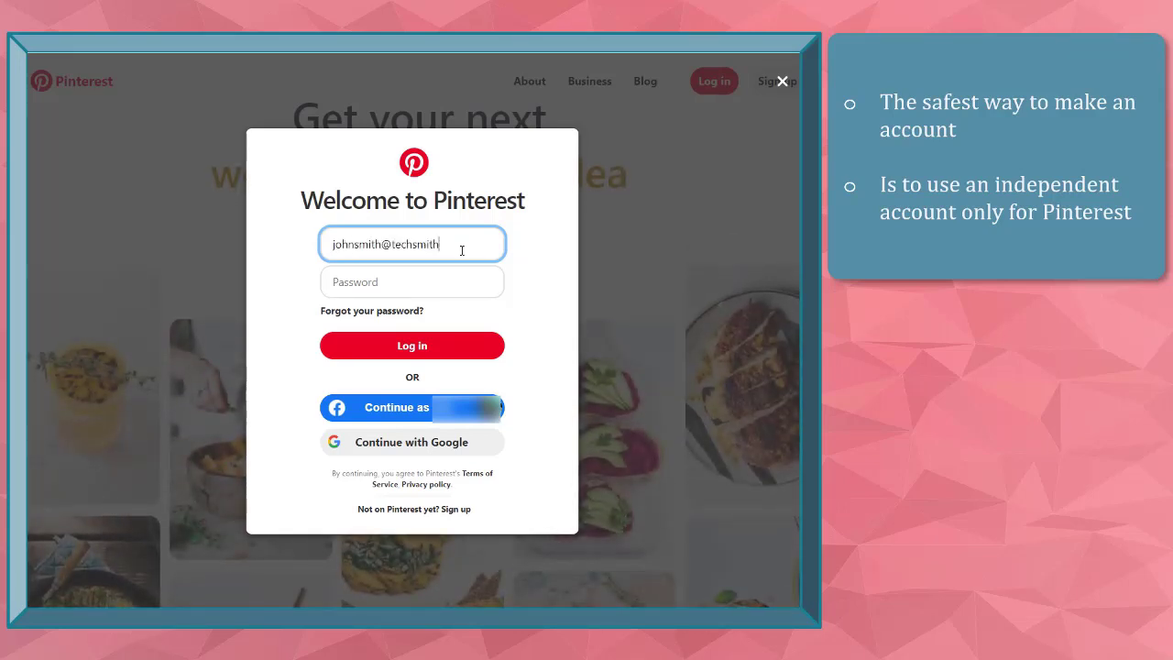
Log in with the new account's email and password, then view its profile page
key(Tab)
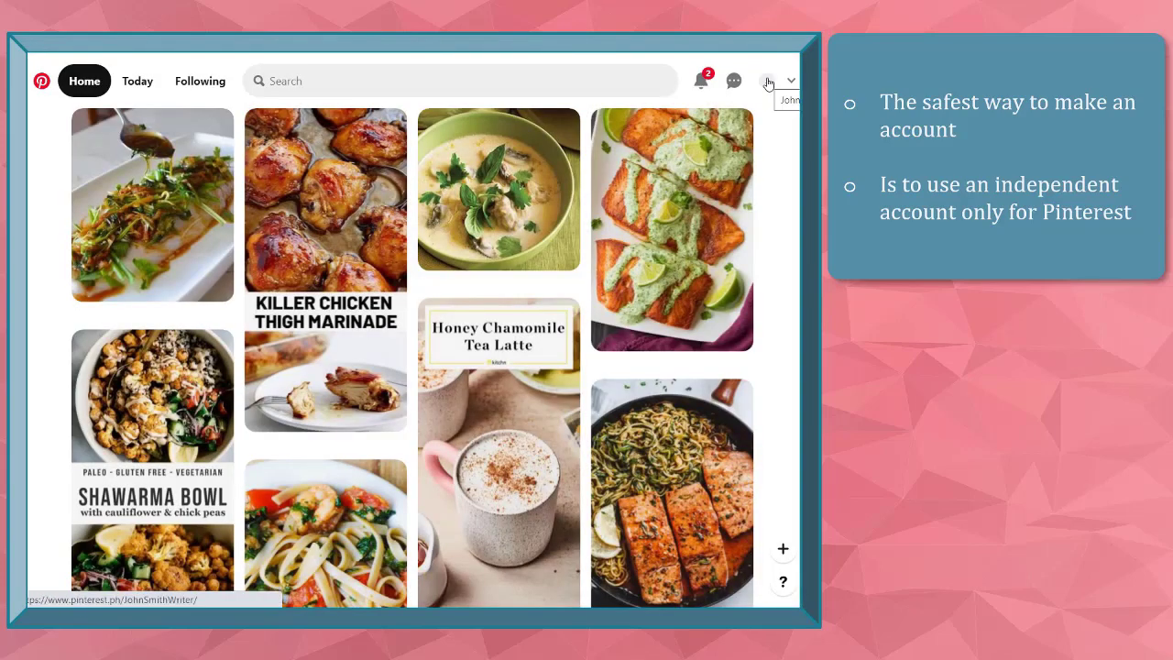
click(768, 83)
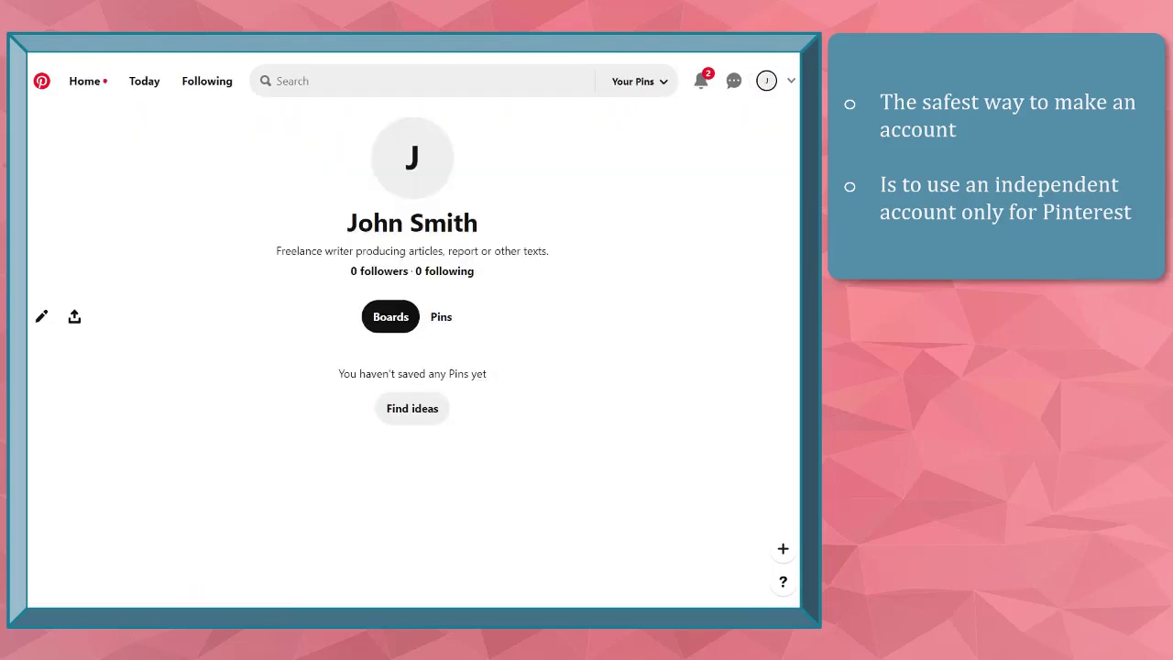